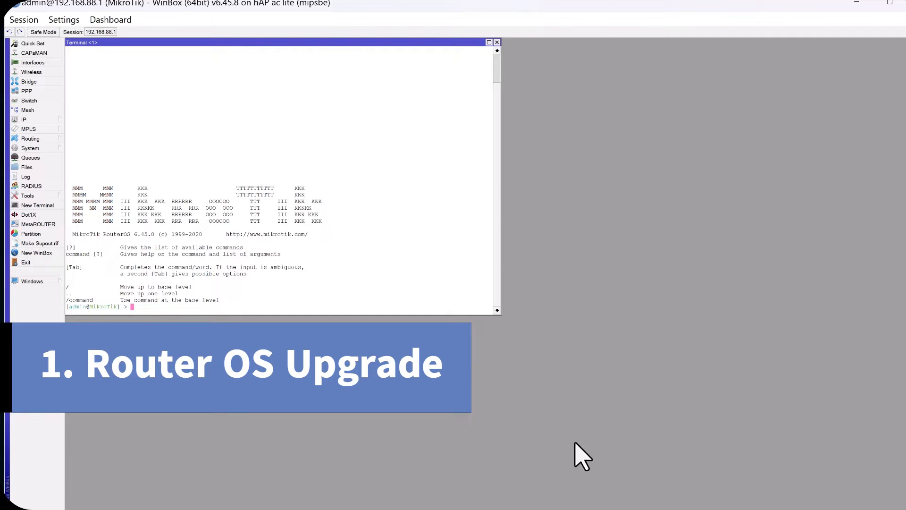
# Check for RouterOS package updates on the long term channel, and download and install the available version
pyautogui.click(53, 149)
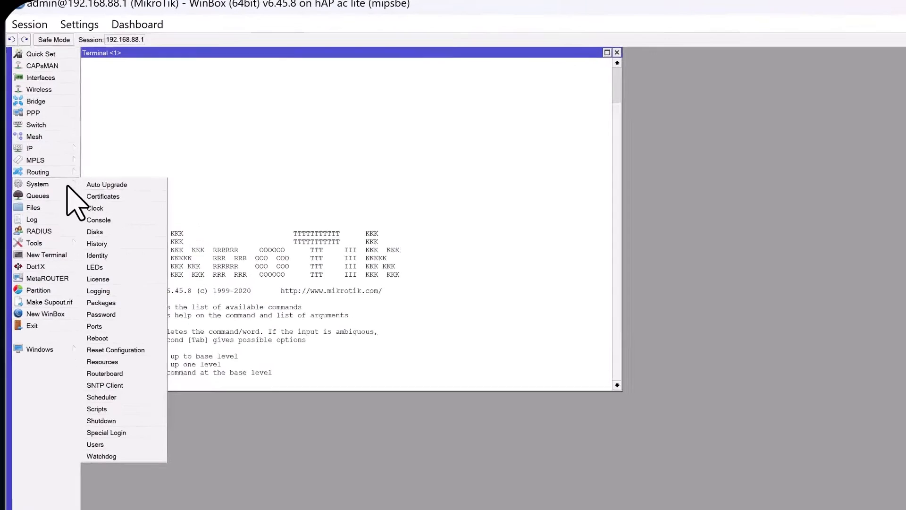
pyautogui.click(114, 302)
pyautogui.click(142, 82)
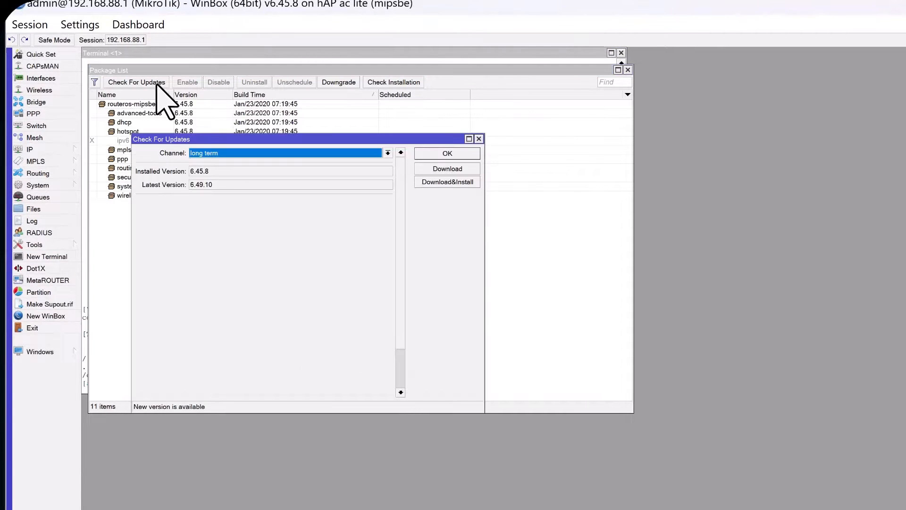
pyautogui.click(388, 152)
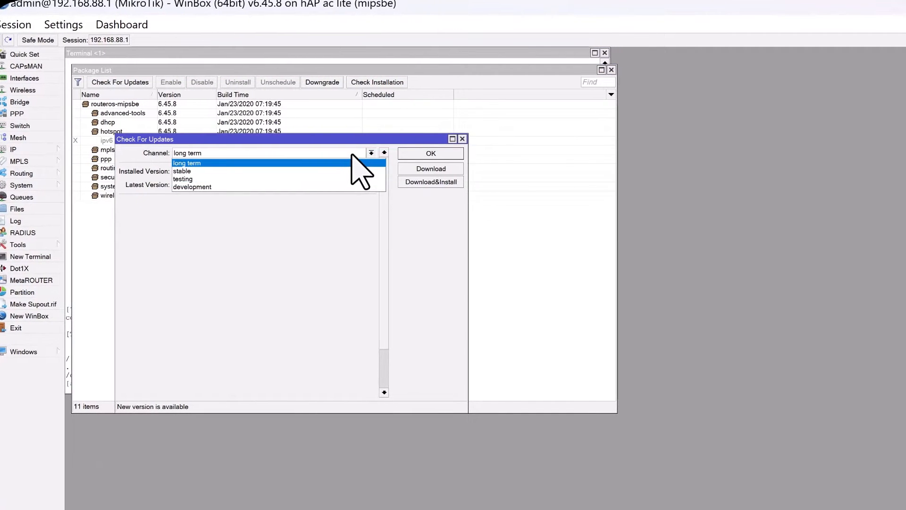
pyautogui.click(352, 154)
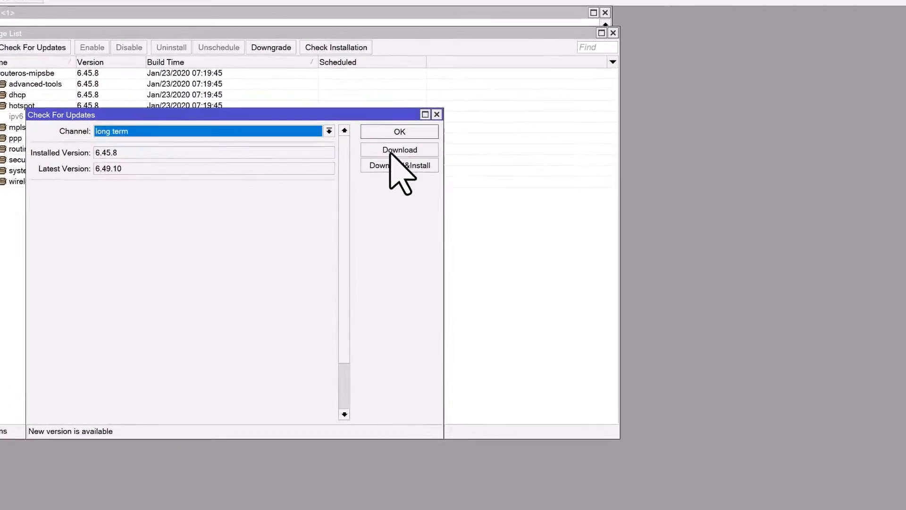
pyautogui.click(380, 160)
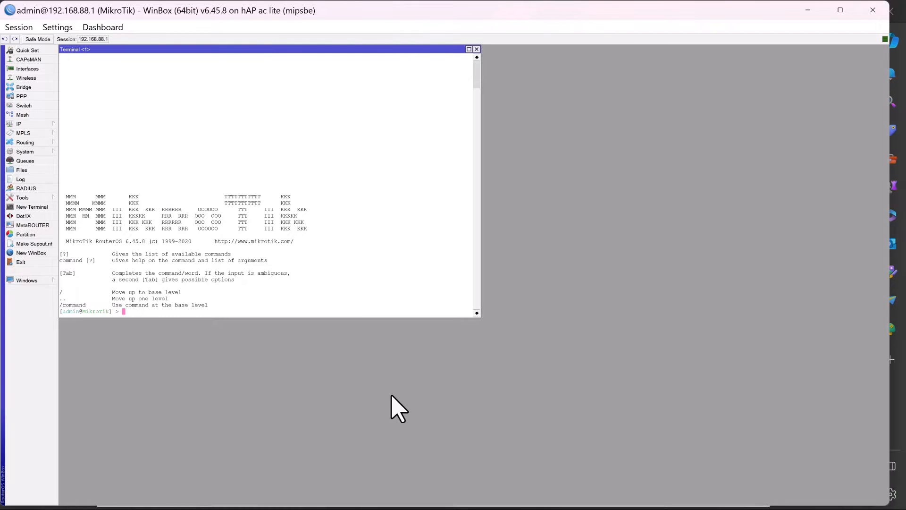
# Look up the router's architecture name in the system resources, then switch to the browser and open mikrotik.com/download
pyautogui.click(46, 151)
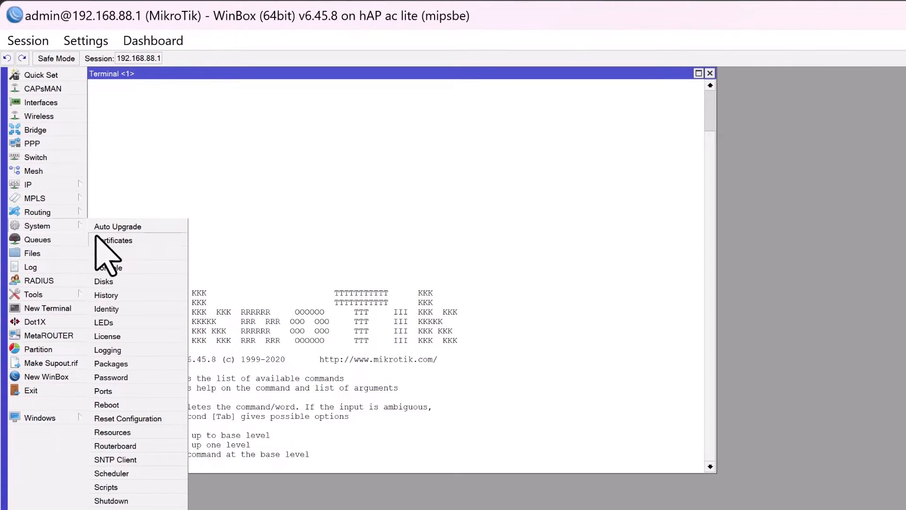
pyautogui.click(113, 432)
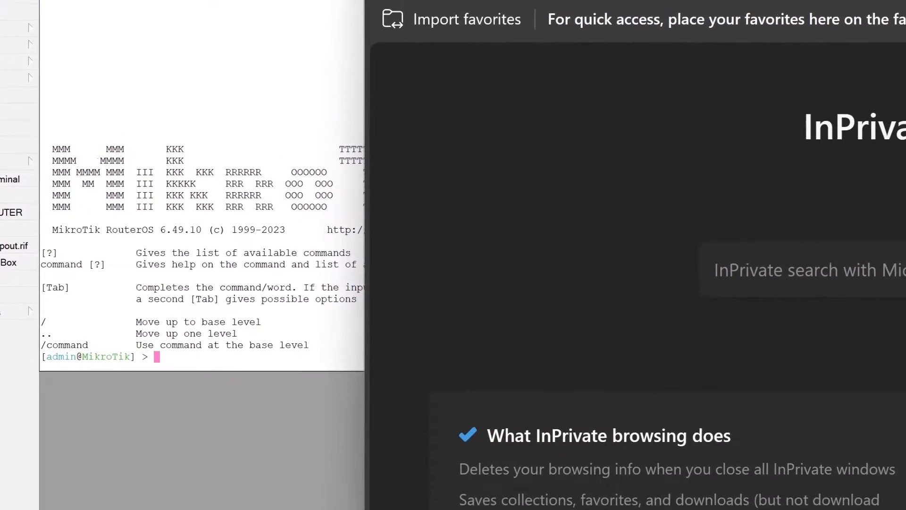
pyautogui.write('mikrotik.com/do')
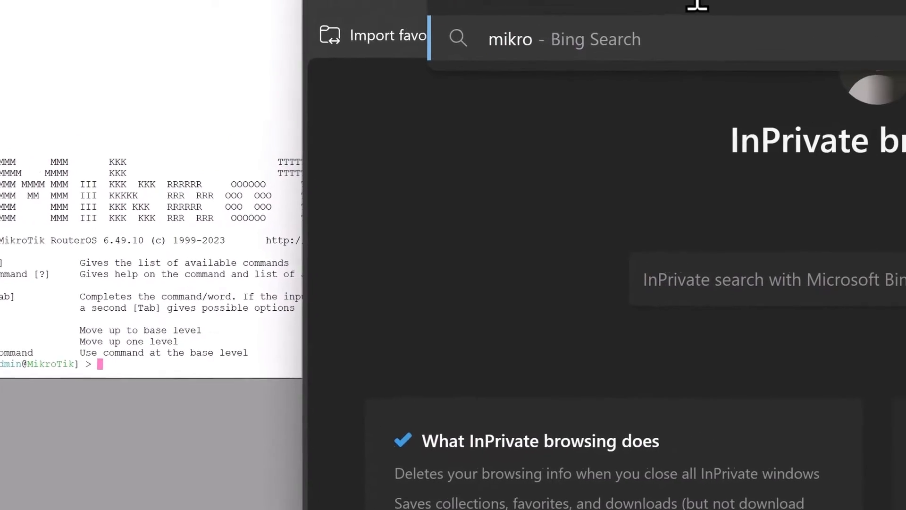
pyautogui.write('wnload')
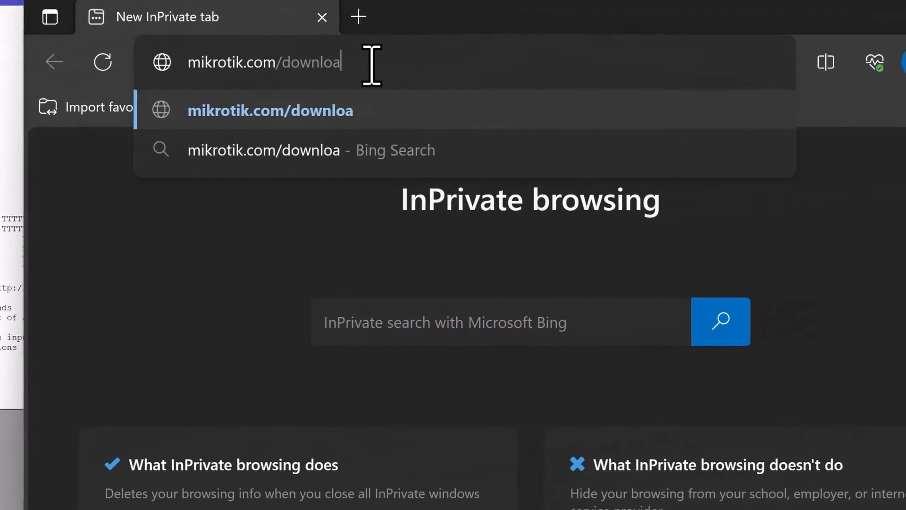
pyautogui.press('Return')
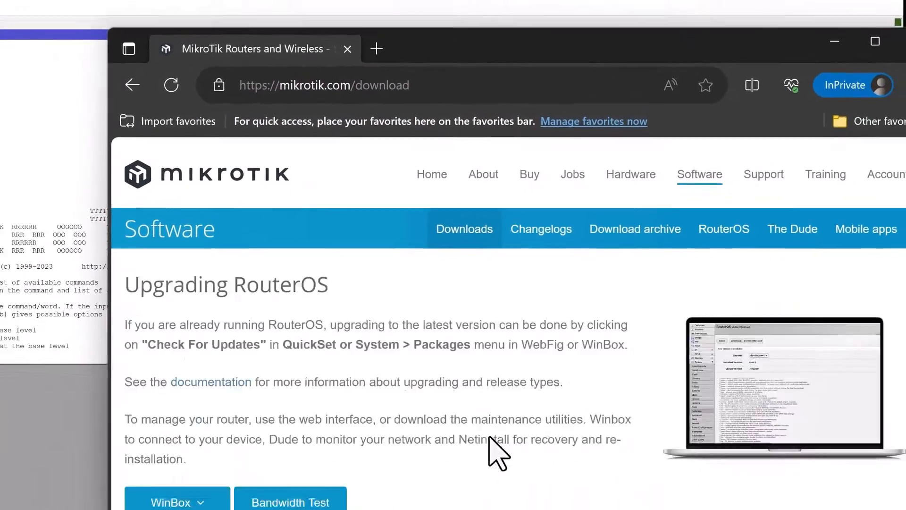
# Download the MIPSBE main package of RouterOS 7.12 Stable
pyautogui.scroll(-6, 479, 443)
pyautogui.scroll(-4, 457, 351)
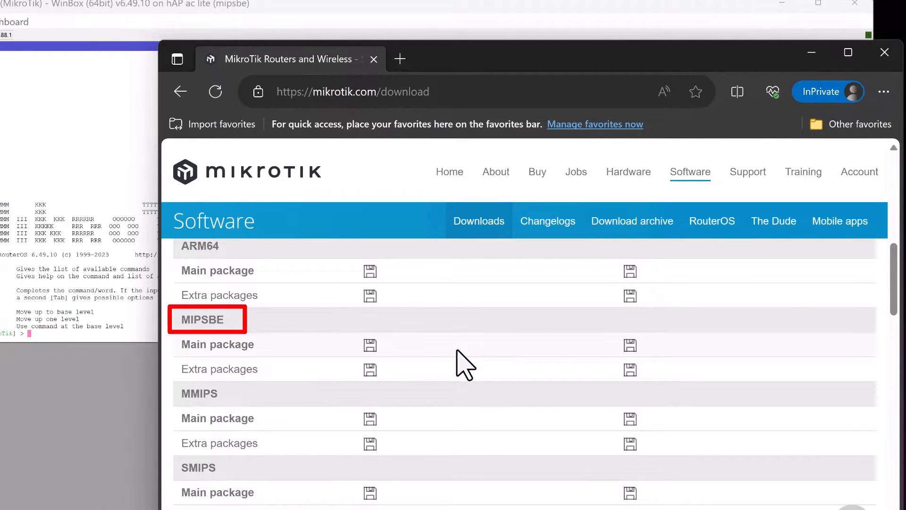
pyautogui.click(371, 346)
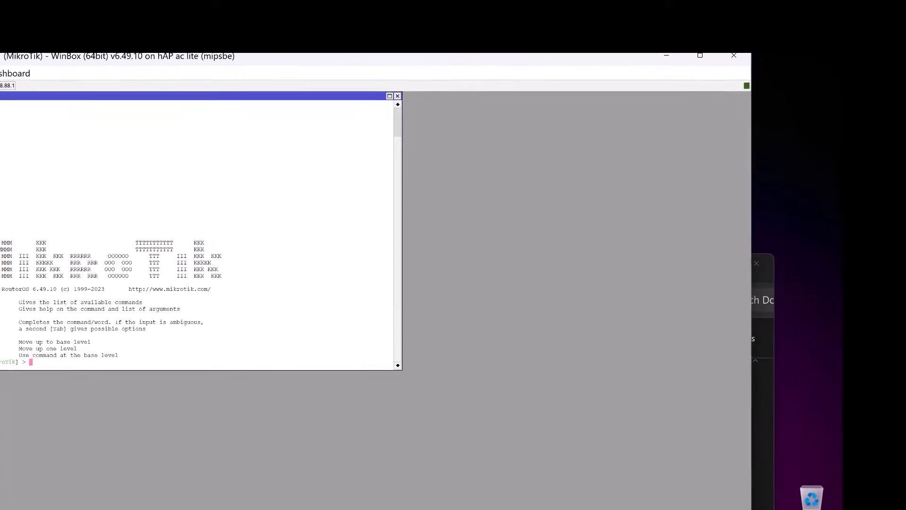
# Switch to WinBox and upload routeros-7.12-mipsbe.npk from the Downloads folder to the router's file list
pyautogui.click(44, 204)
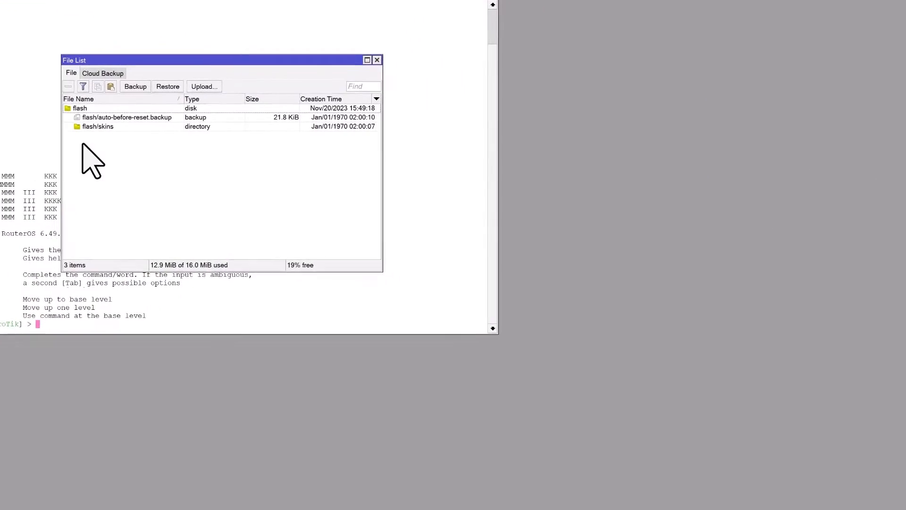
pyautogui.click(905, 508)
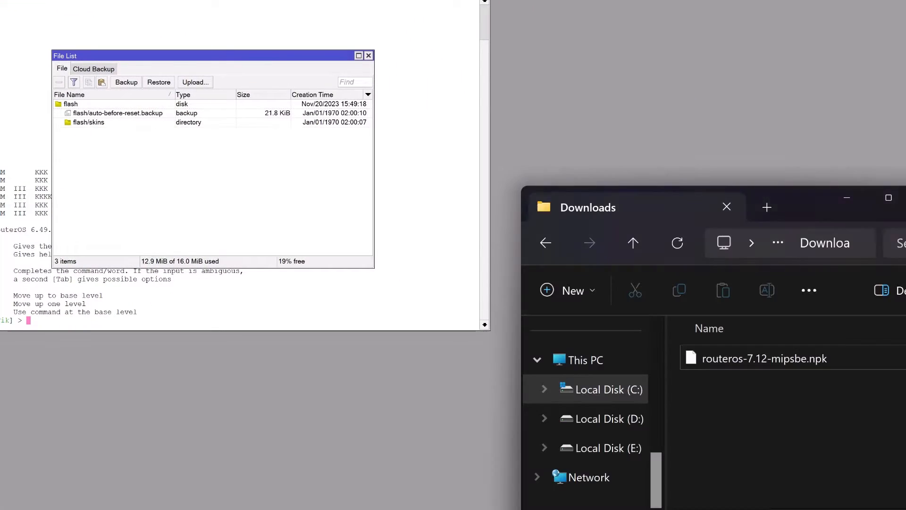
pyautogui.moveTo(732, 360); pyautogui.dragTo(160, 224)
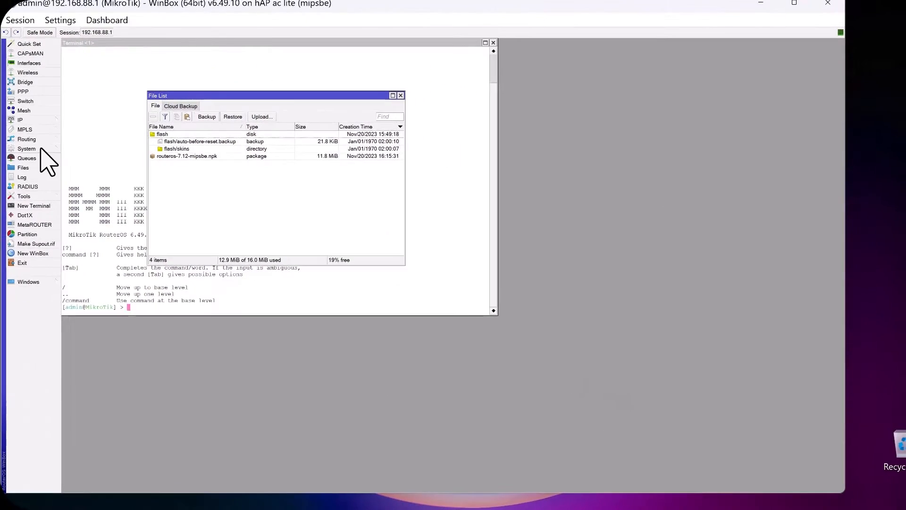
# Reboot the router to install the uploaded package, confirming the restart
pyautogui.click(40, 148)
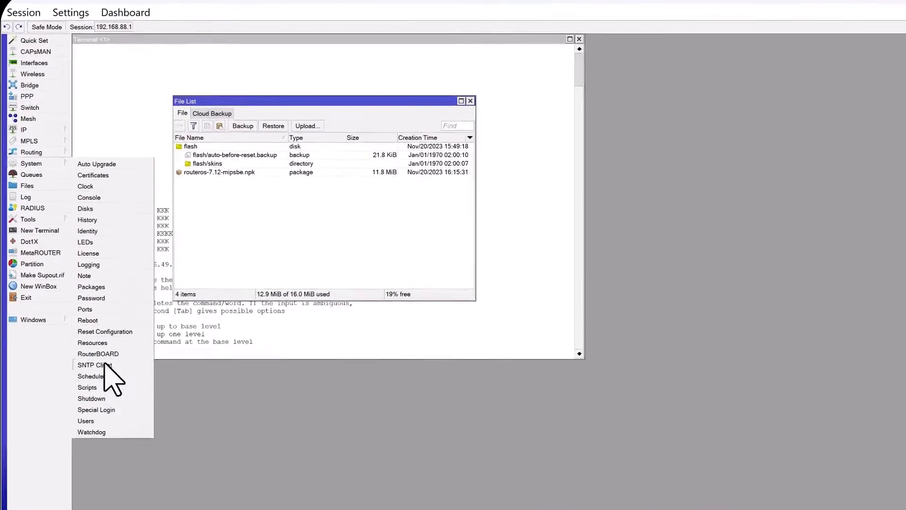
pyautogui.click(109, 320)
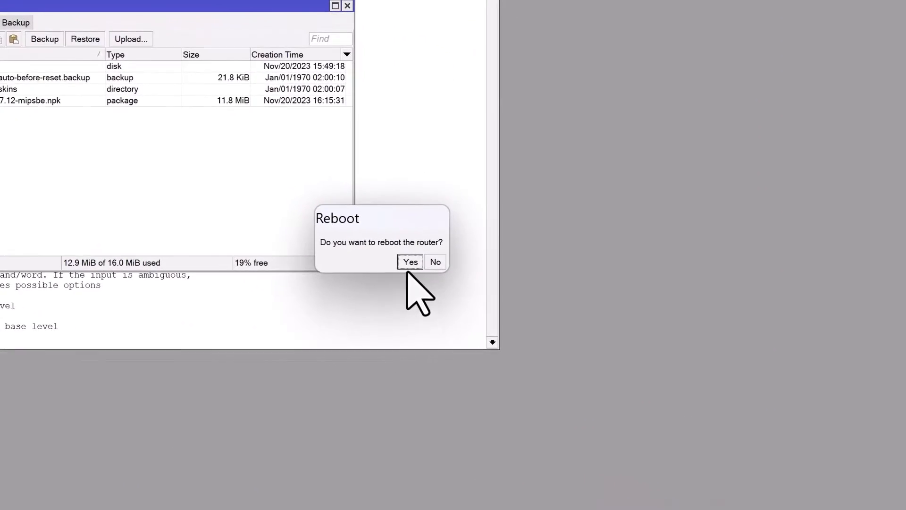
pyautogui.click(479, 285)
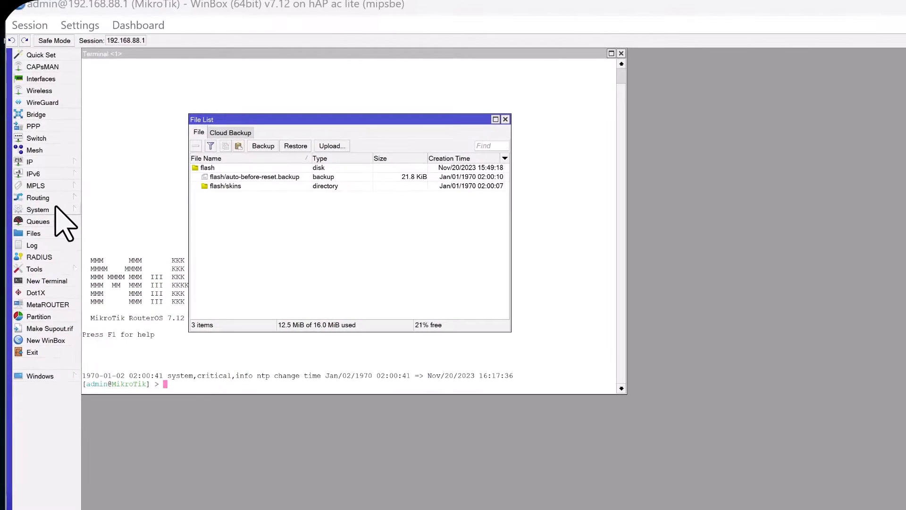
# Check the installed RouterOS version in the package list and the factory software version in the system resources
pyautogui.click(55, 208)
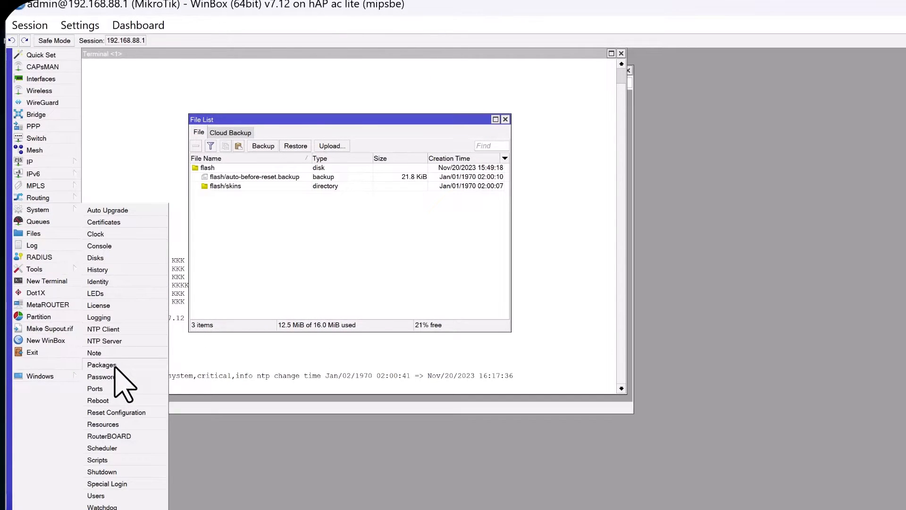
pyautogui.click(101, 364)
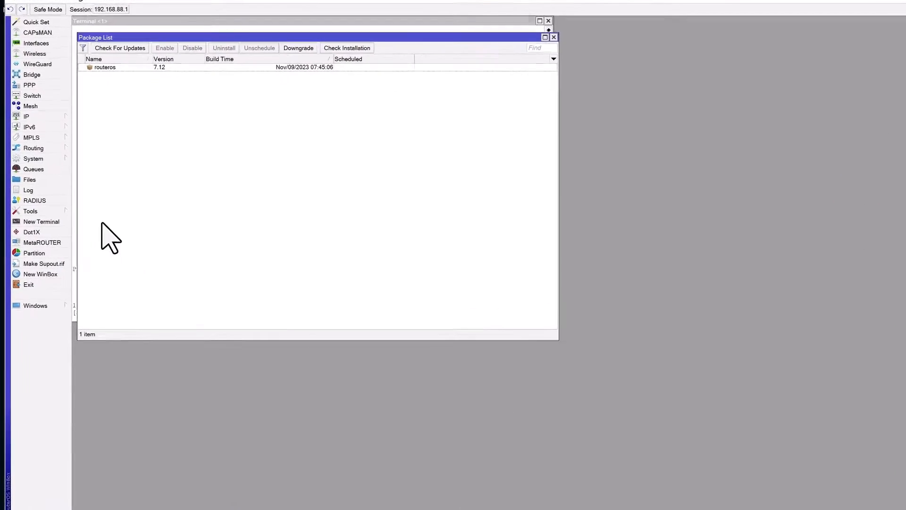
pyautogui.click(69, 147)
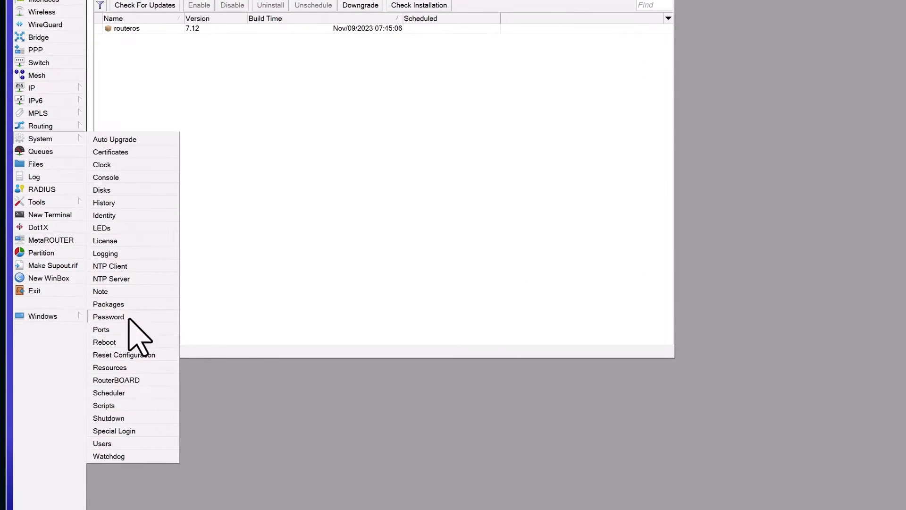
pyautogui.click(118, 368)
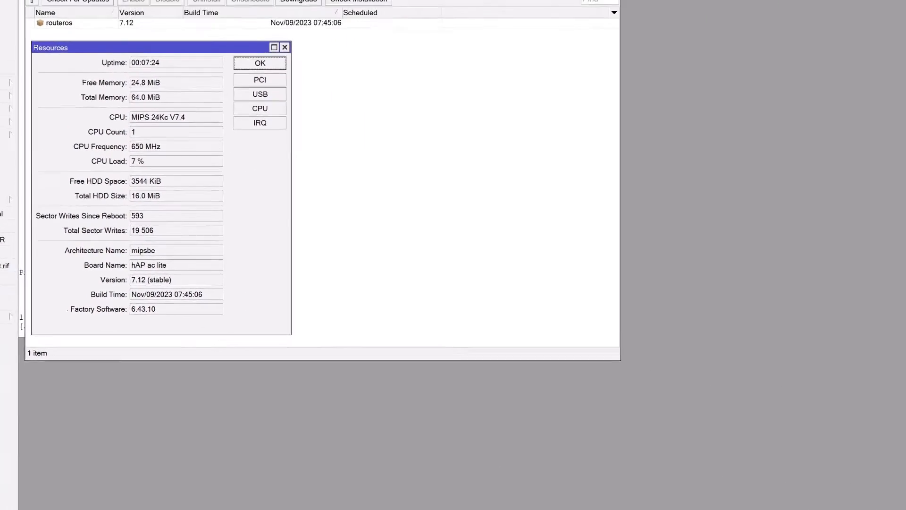
# Switch to the browser, open MikroTik's download archive and expand the files of Release 6.45.8
pyautogui.hotkey('alt', 'Tab')
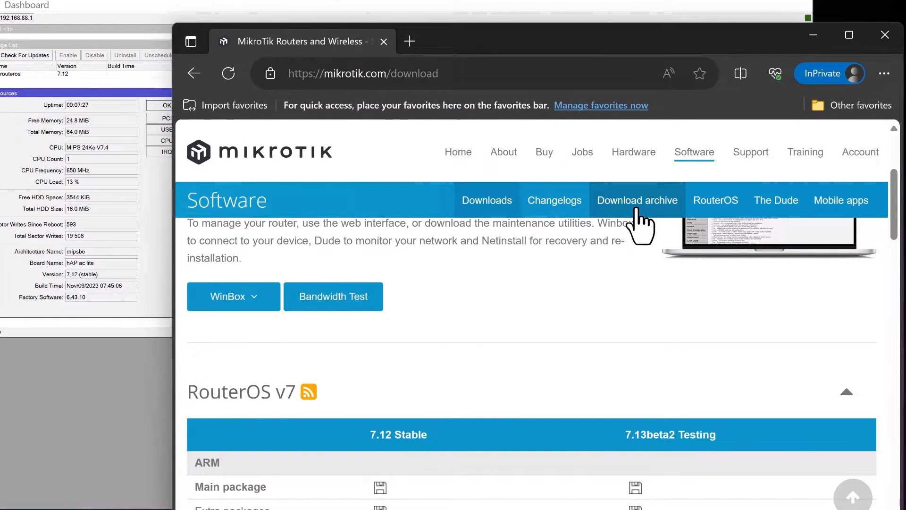
pyautogui.click(639, 210)
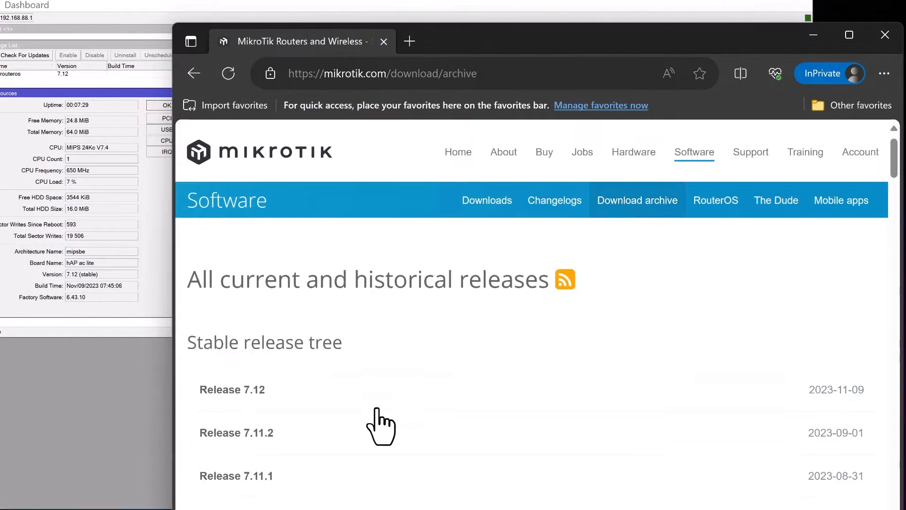
pyautogui.scroll(-20, 376, 410)
pyautogui.click(294, 418)
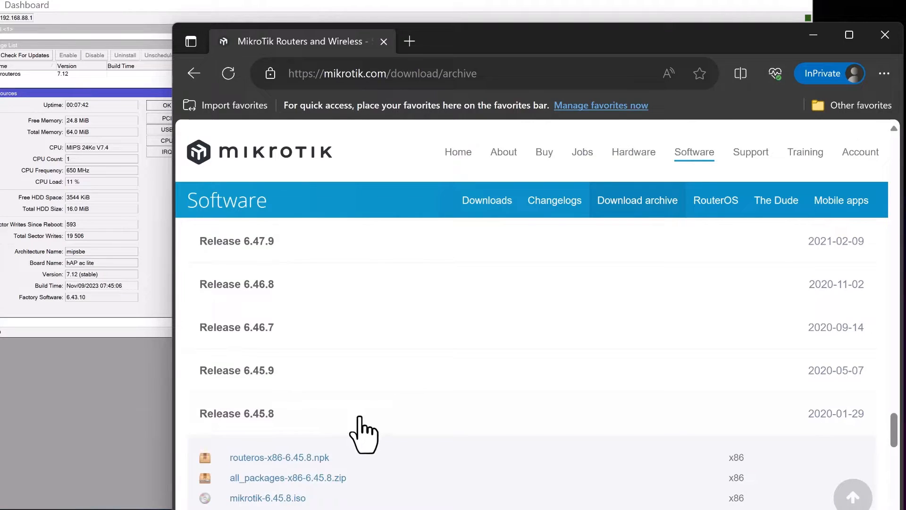
# Download routeros-mipsbe-6.45.8.npk from the Release 6.45.8 files
pyautogui.scroll(-4, 452, 455)
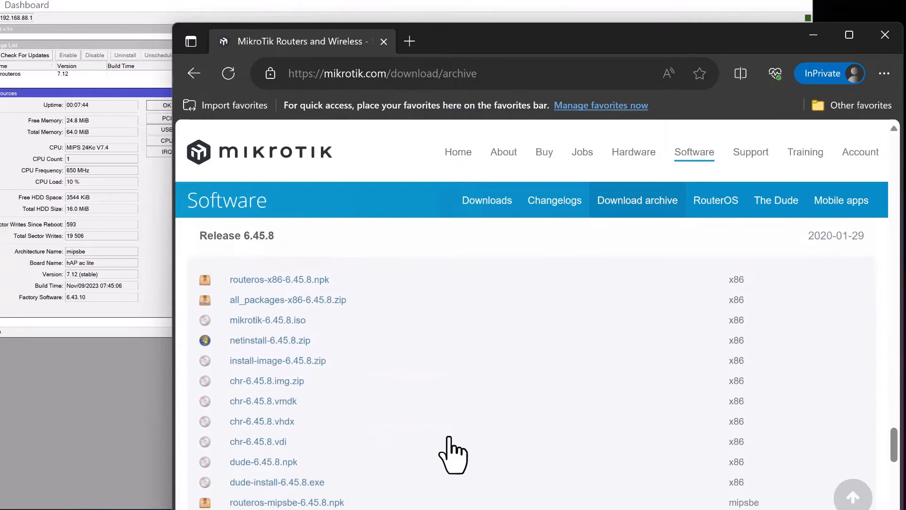
pyautogui.scroll(-3, 452, 455)
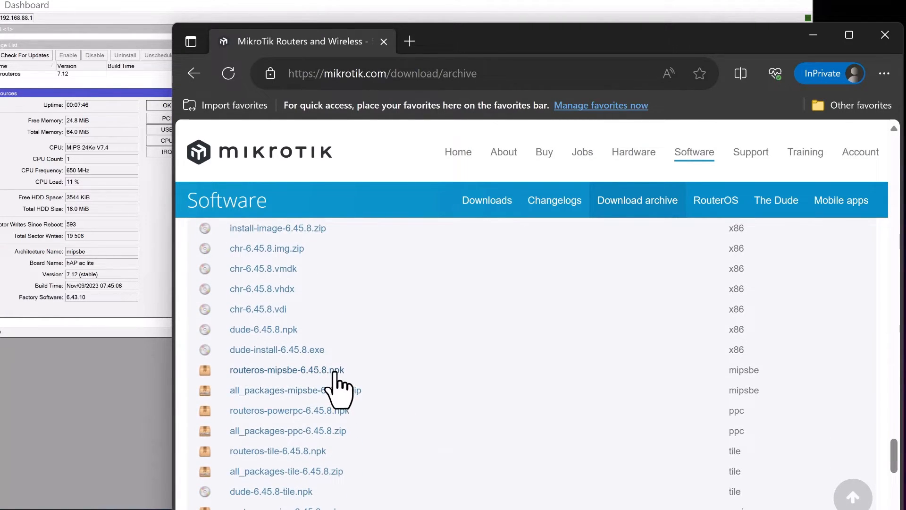
pyautogui.click(335, 372)
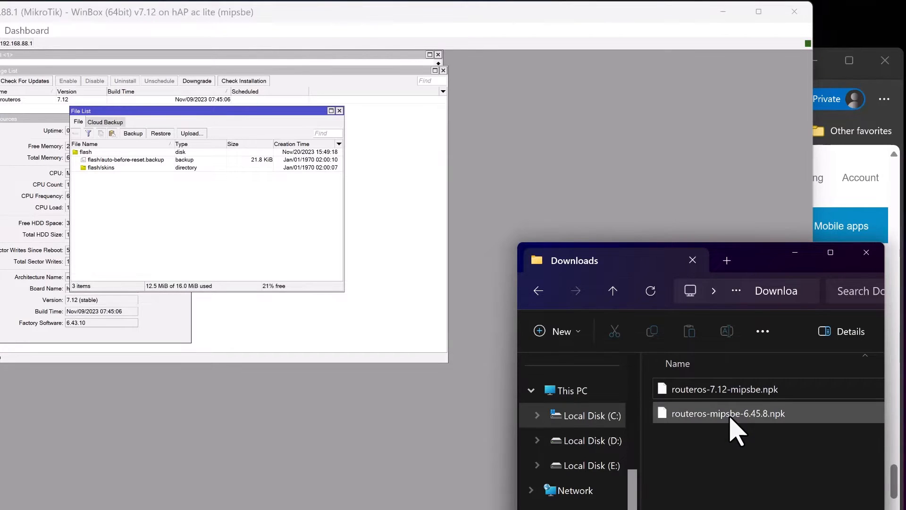
# Upload routeros-mipsbe-6.45.8.npk from the Downloads folder to the router's file list in WinBox, then minimize the folder window
pyautogui.moveTo(727, 418); pyautogui.dragTo(200, 255)
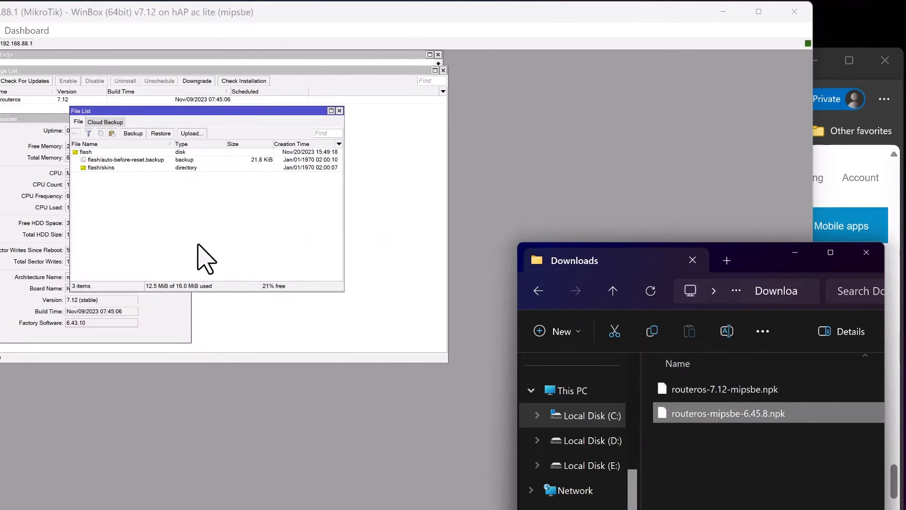
pyautogui.click(648, 213)
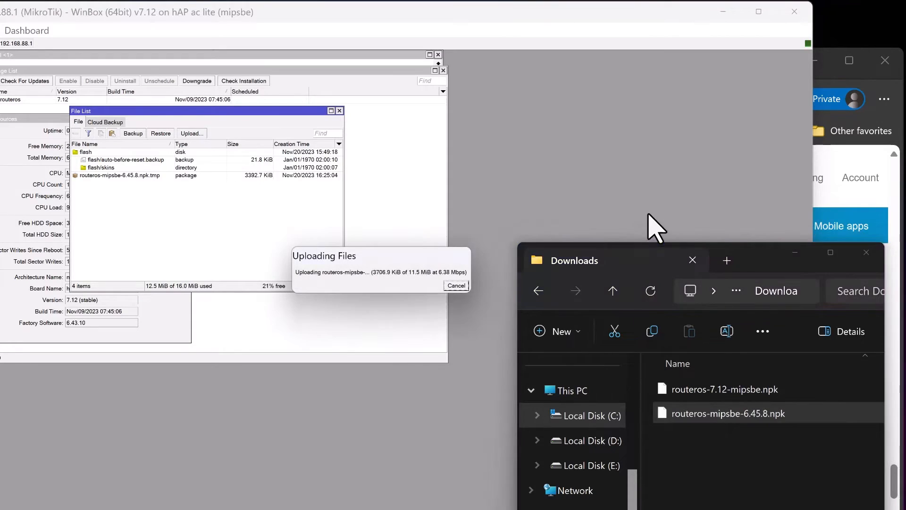
pyautogui.click(795, 256)
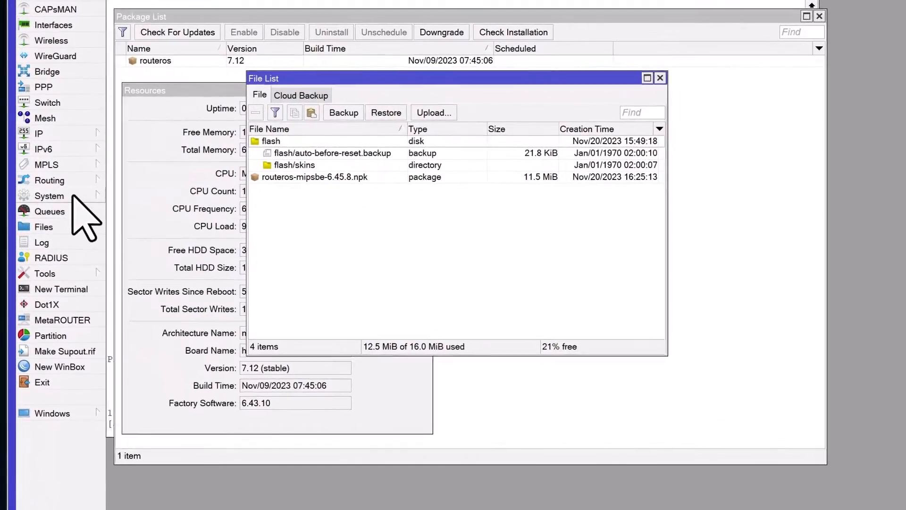
# Downgrade RouterOS from the package list and confirm the router's reboot
pyautogui.click(41, 192)
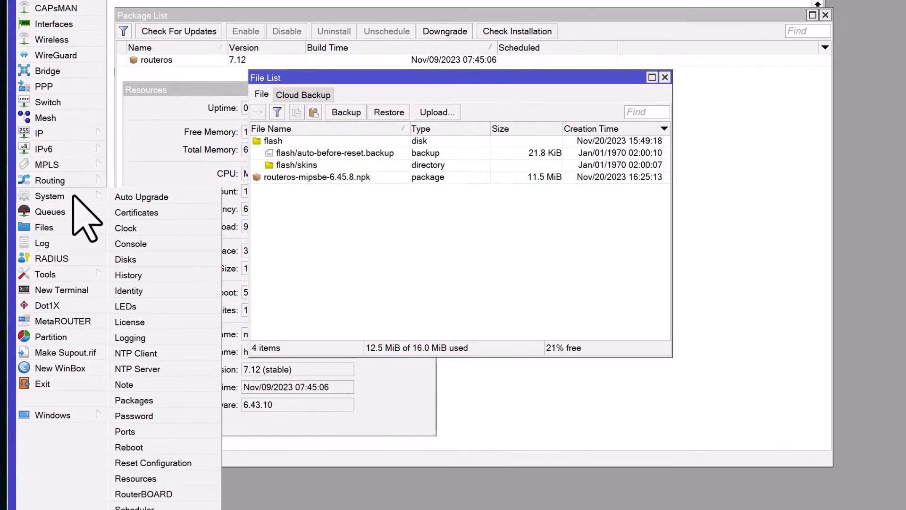
pyautogui.click(167, 401)
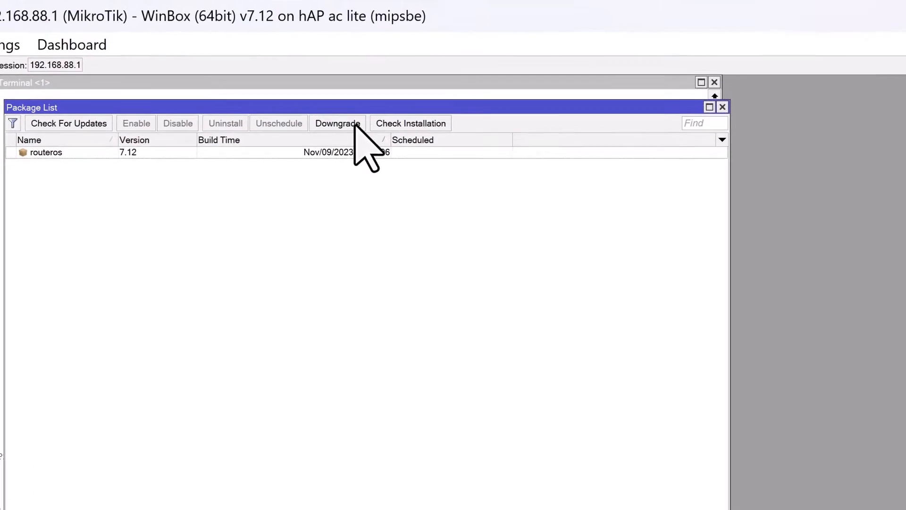
pyautogui.click(351, 127)
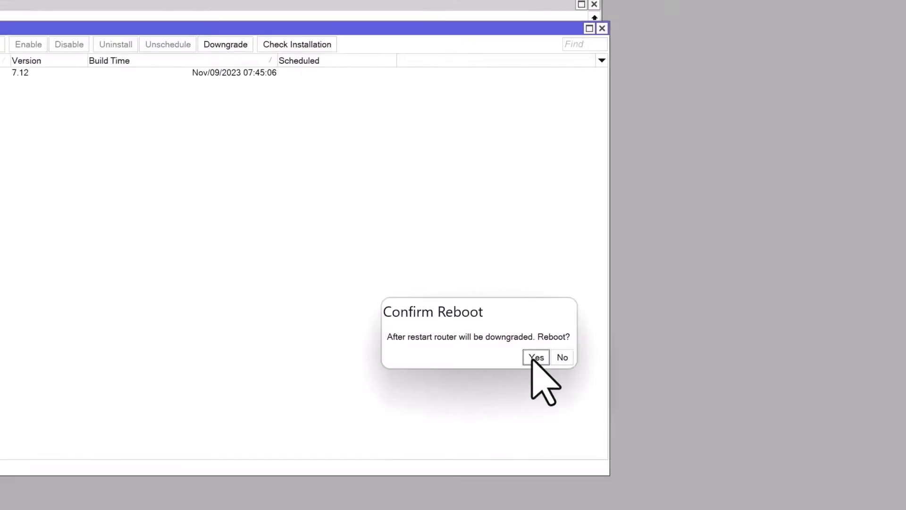
pyautogui.click(650, 445)
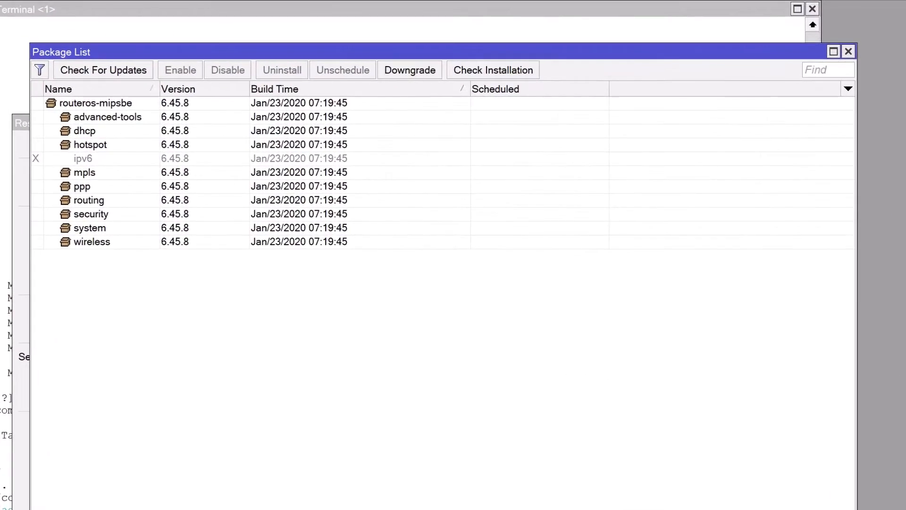